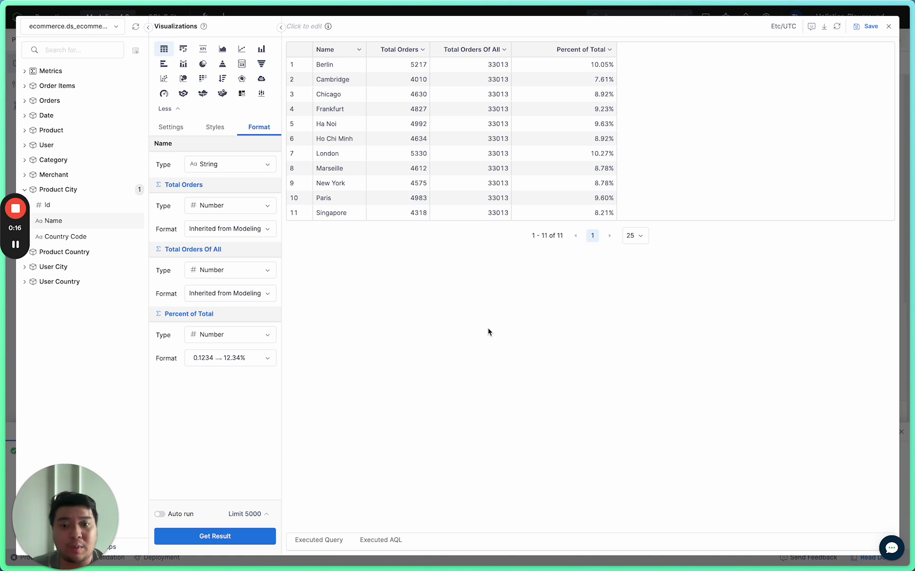
# Step: Remove all four existing table fields and add the Product City Name field as the table's only field
pyautogui.click(171, 127)
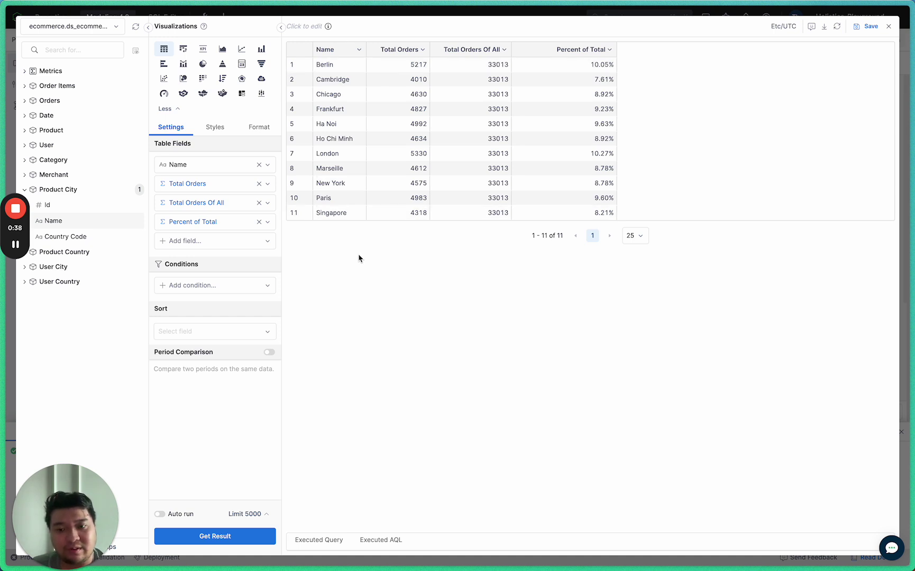
pyautogui.click(260, 166)
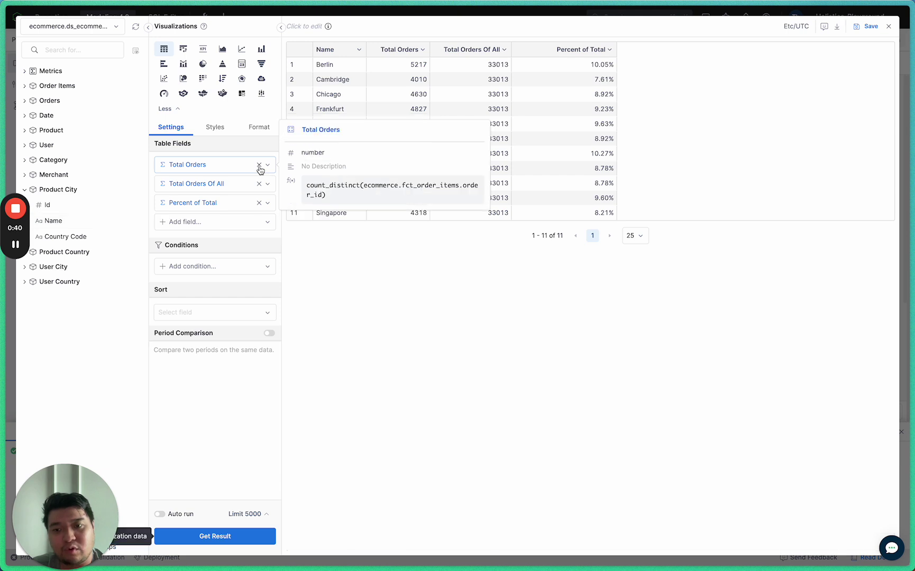
pyautogui.click(260, 166)
pyautogui.click(259, 166)
pyautogui.click(259, 165)
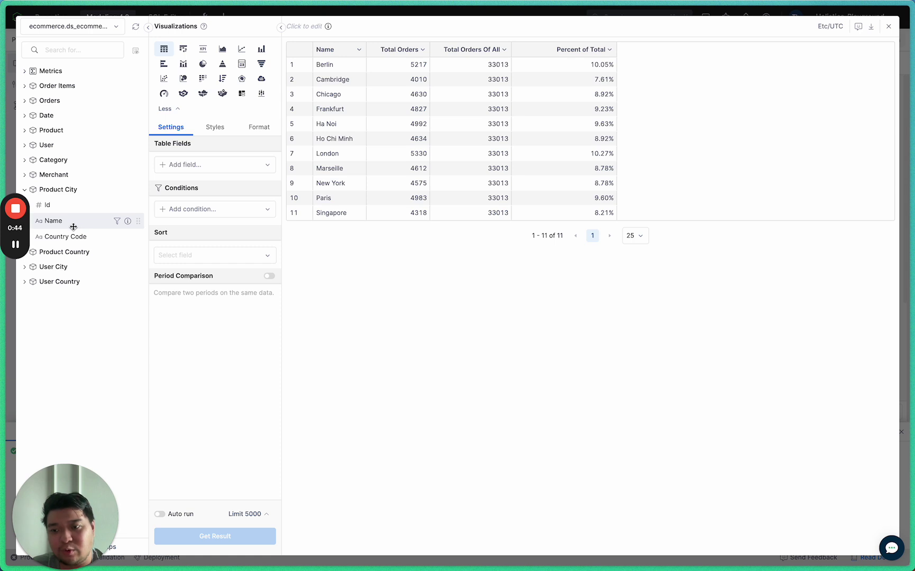
pyautogui.moveTo(73, 226); pyautogui.dragTo(210, 176)
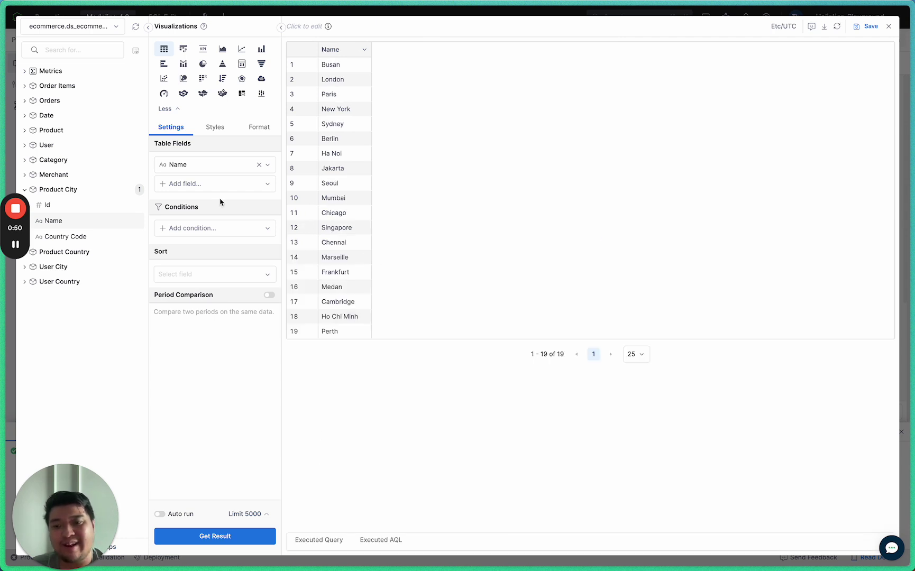
# Step: Add an AQL metric labelled "total order" with the formula count_distinct(ecommerce.fct_order_items.order_id) and get the table result
pyautogui.click(204, 185)
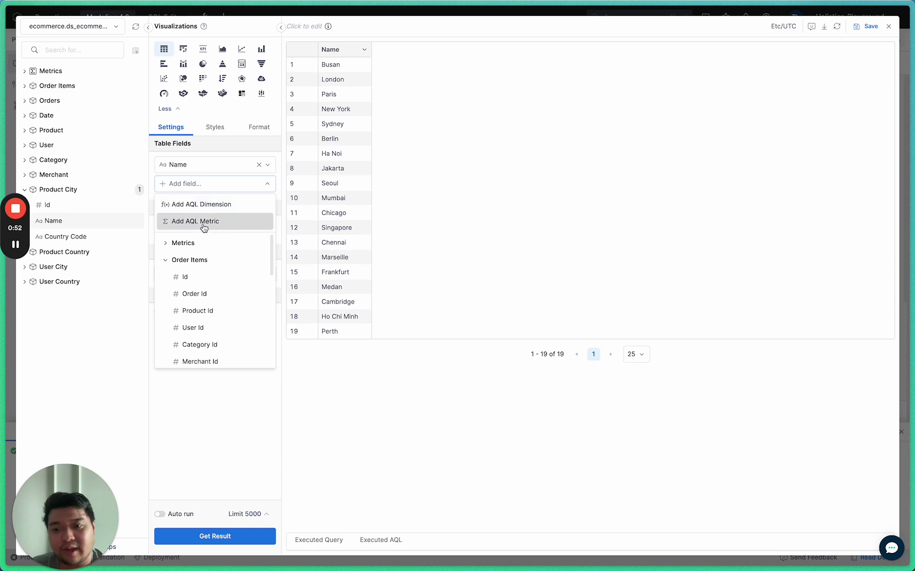
pyautogui.click(202, 223)
pyautogui.click(237, 89)
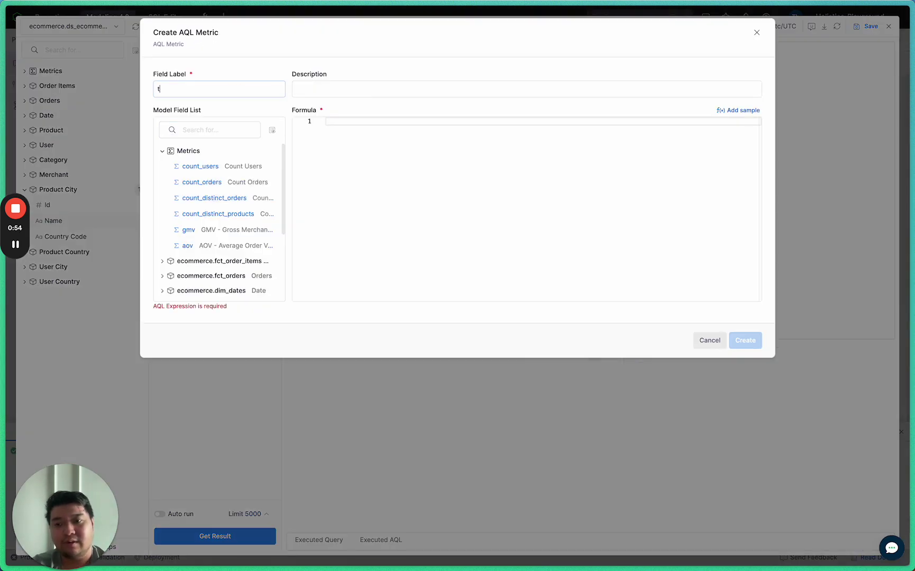
pyautogui.write('total order')
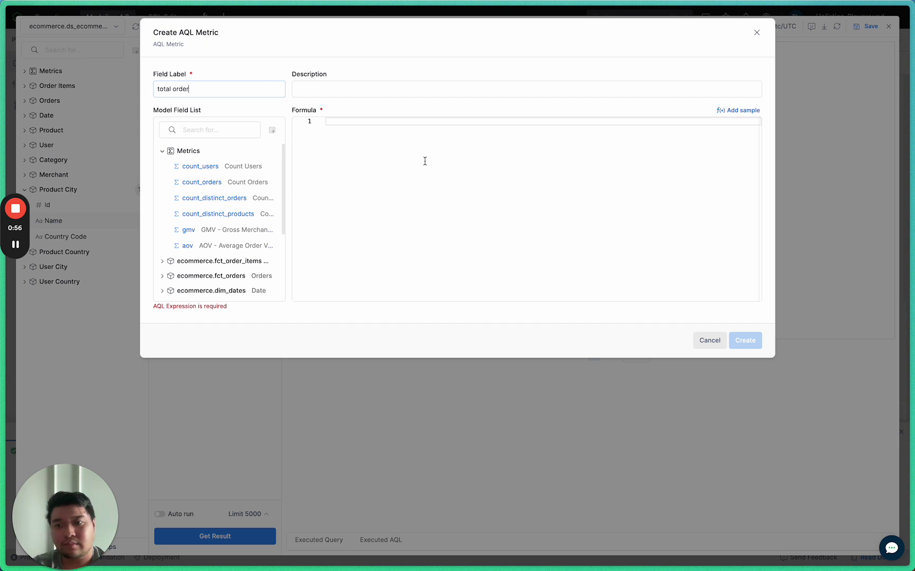
pyautogui.write('count_d')
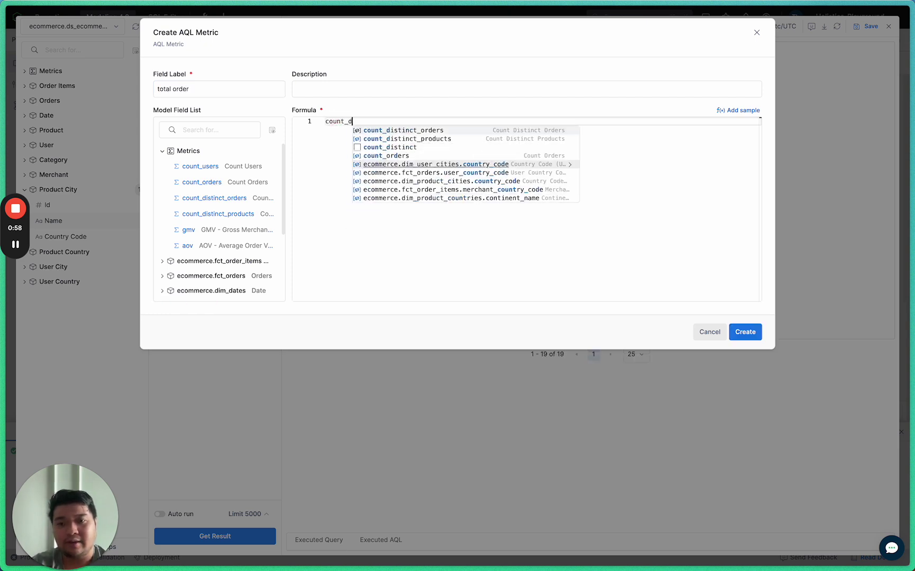
pyautogui.write('istinct(order_id')
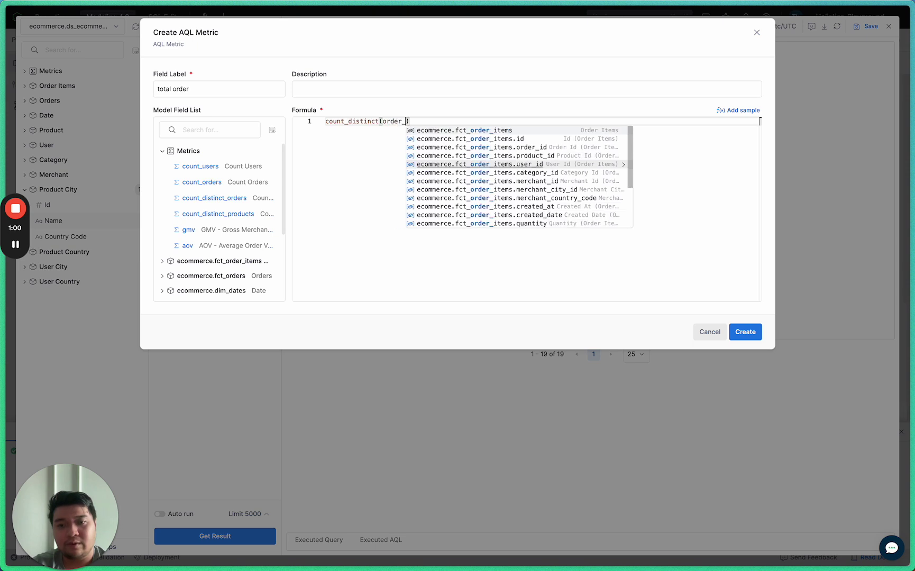
pyautogui.click(520, 147)
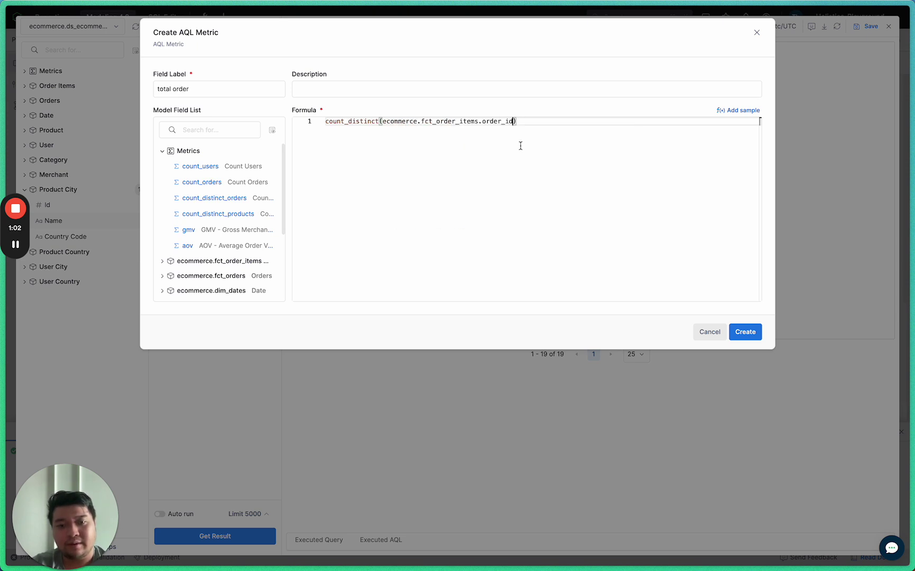
pyautogui.click(746, 332)
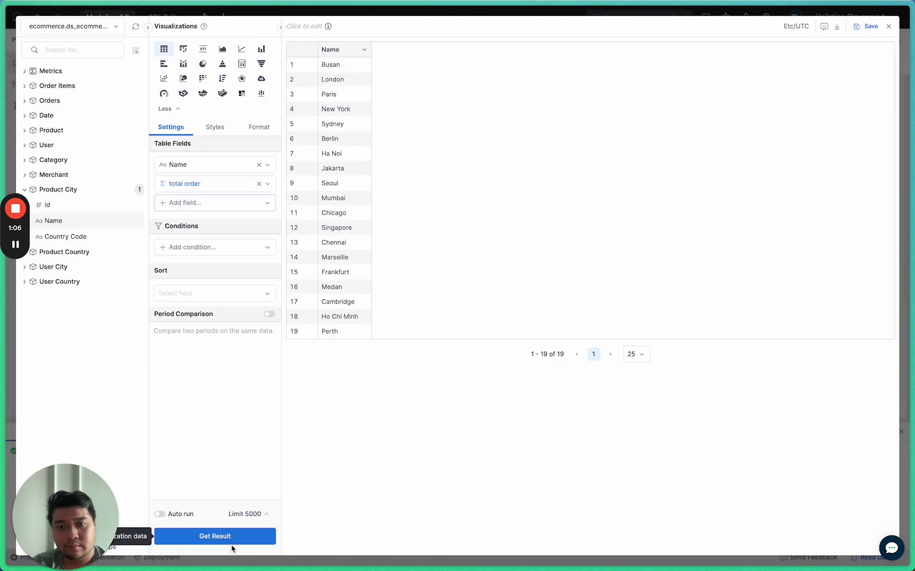
pyautogui.click(246, 536)
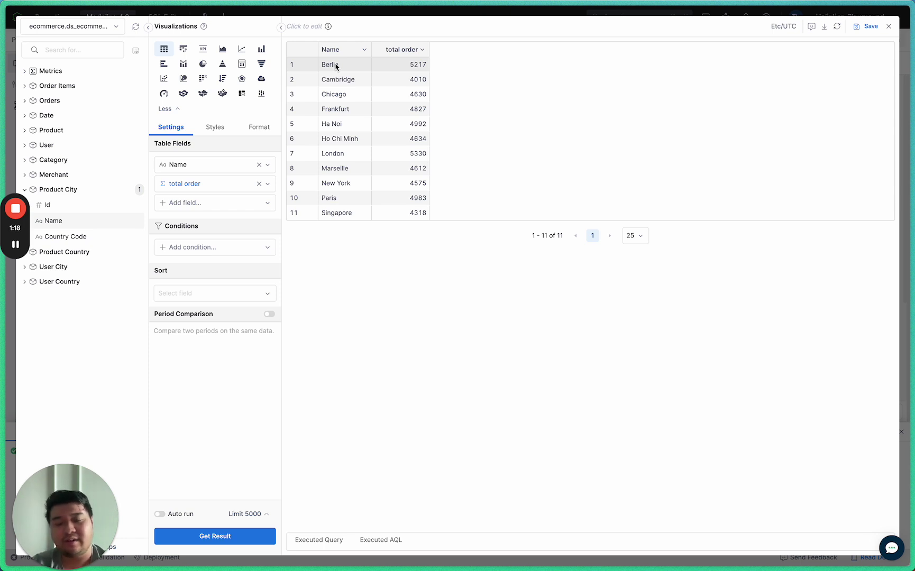
# Step: Start a second AQL metric and enter count_distinct(ecommerce.fct_order_items.order_id) as its formula
pyautogui.moveTo(226, 165)
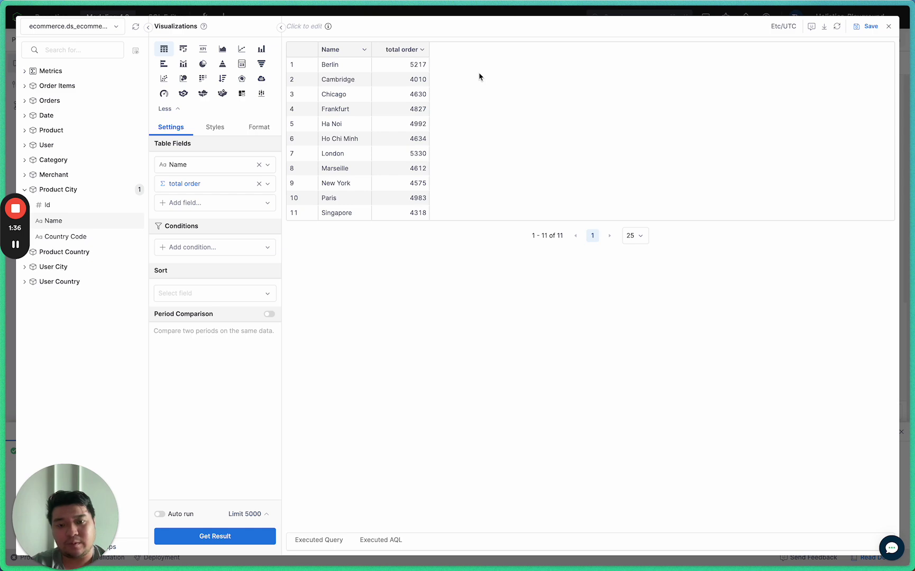
pyautogui.click(214, 205)
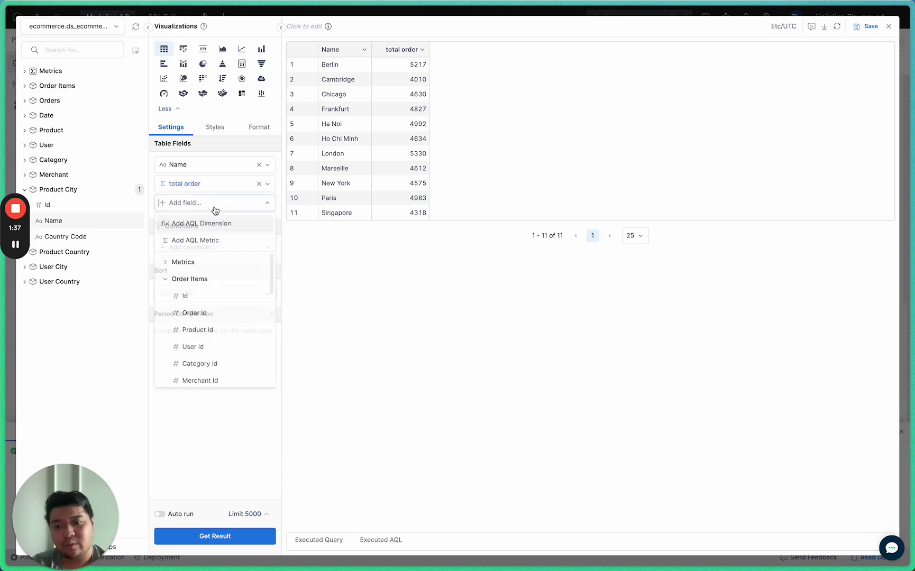
pyautogui.click(218, 244)
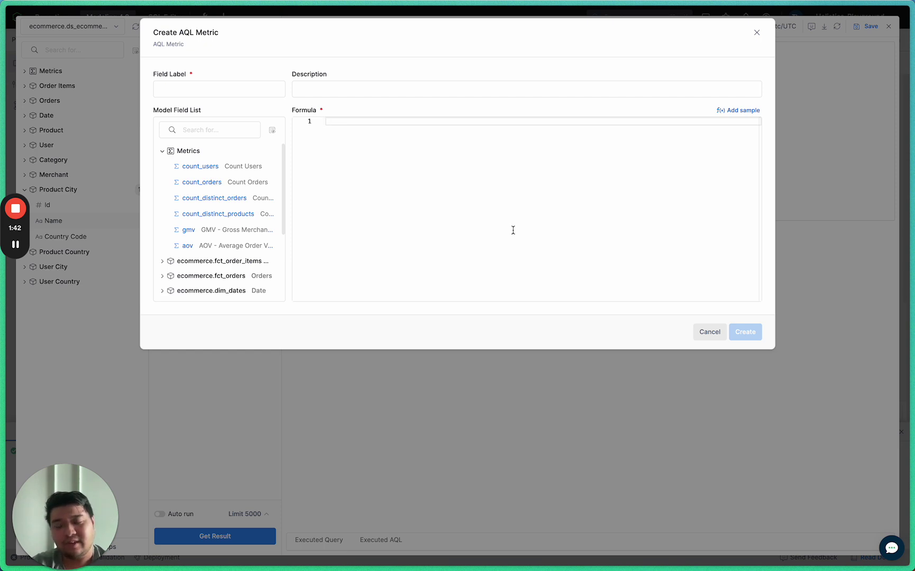
pyautogui.write('count_distinct(')
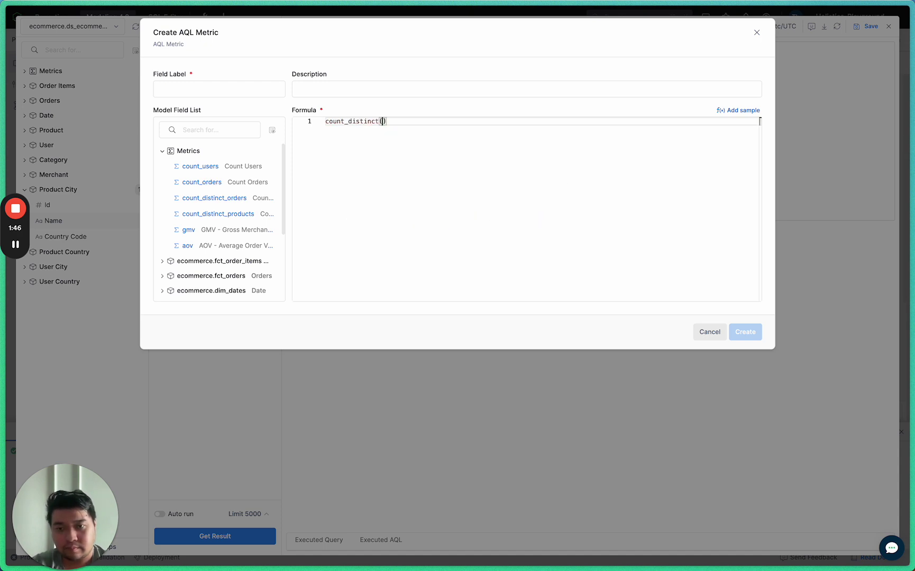
pyautogui.write('order_id')
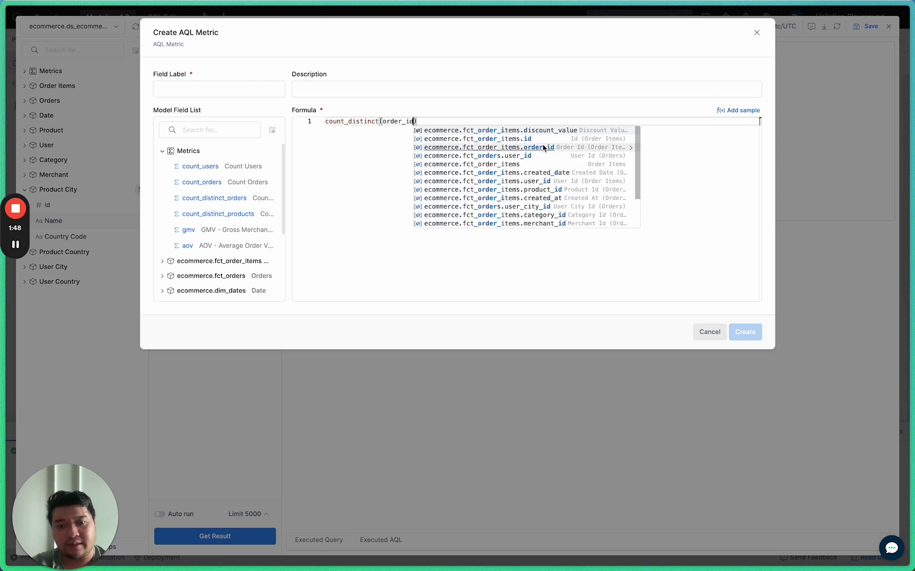
pyautogui.click(543, 148)
# Step: Extend the metric formula with | of_all(ecommerce.fct_order_items), reusing the model name from the count_distinct expression
pyautogui.write('| of_all(')
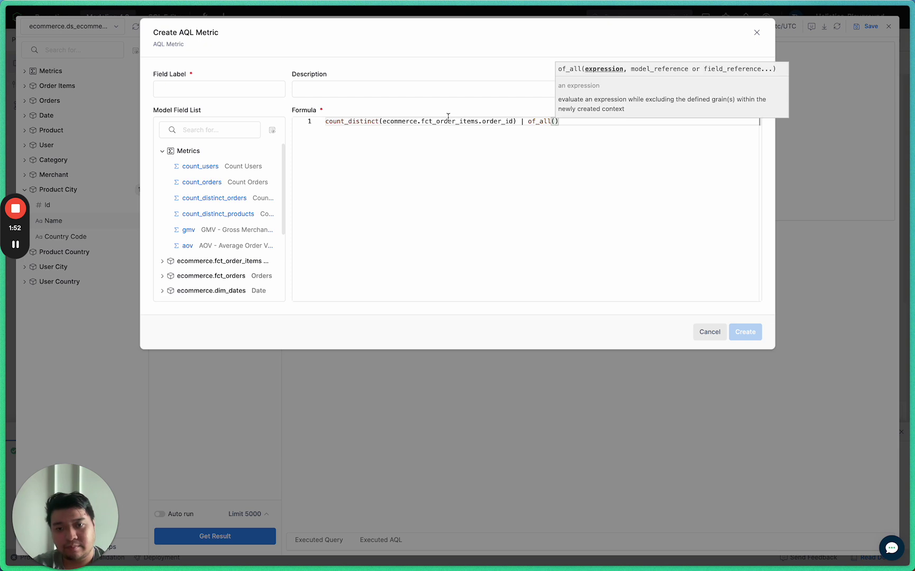
pyautogui.doubleClick(423, 121)
pyautogui.keyDown('shift'); pyautogui.click(479, 121); pyautogui.keyUp('shift')
pyautogui.hotkey('ctrl', 'c')
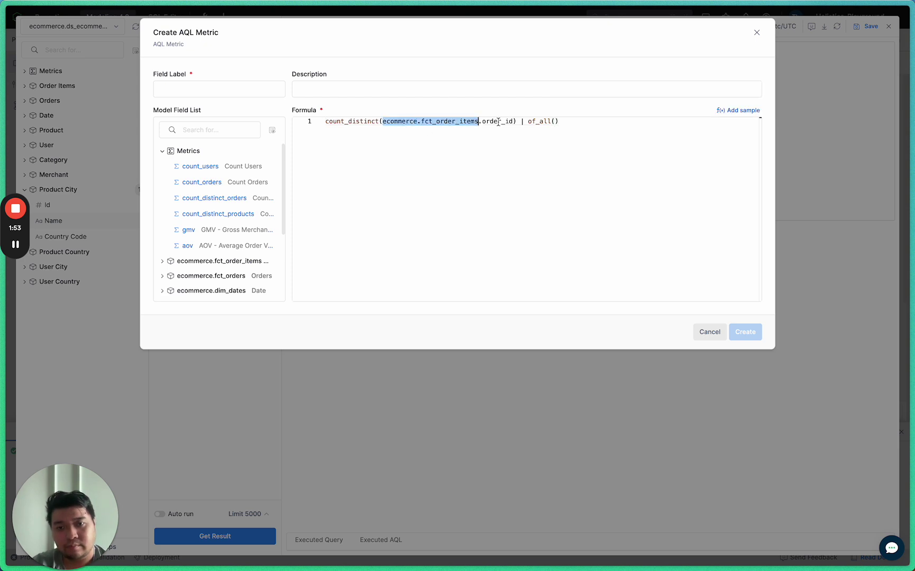
pyautogui.click(558, 121)
pyautogui.hotkey('ctrl', 'v')
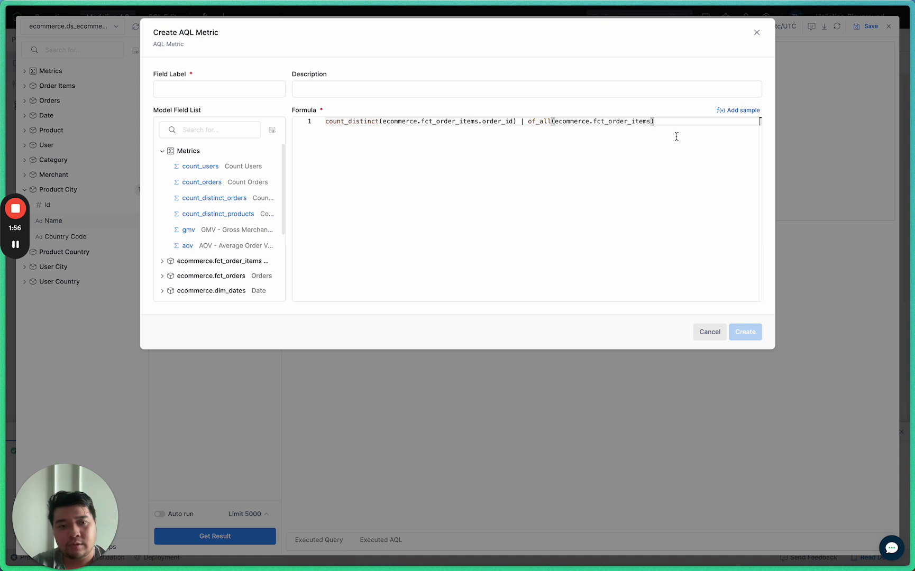
# Step: Examine the formula's parts: the count_distinct expression, the of_all function and its ecommerce.fct_order_items argument
pyautogui.click(652, 123)
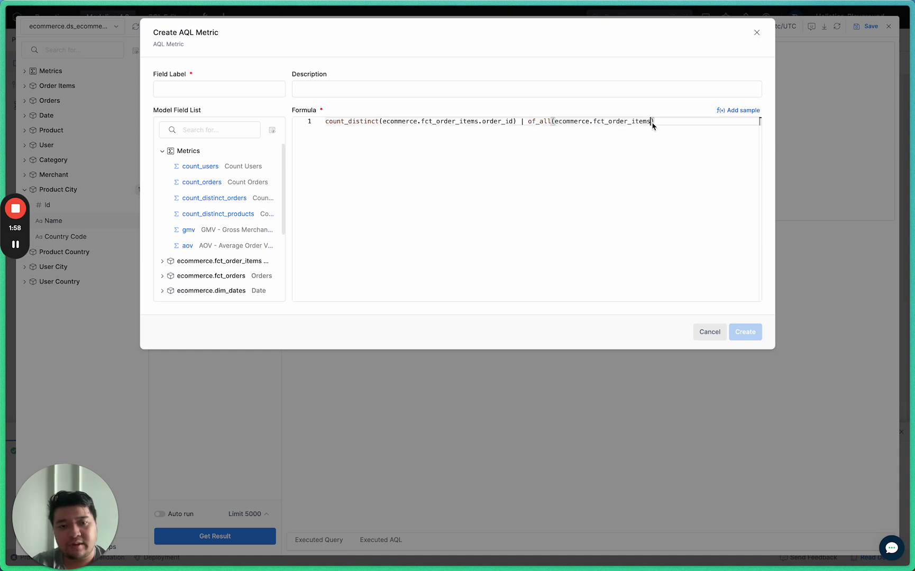
pyautogui.click(674, 125)
pyautogui.moveTo(673, 125); pyautogui.dragTo(531, 122)
pyautogui.click(531, 122)
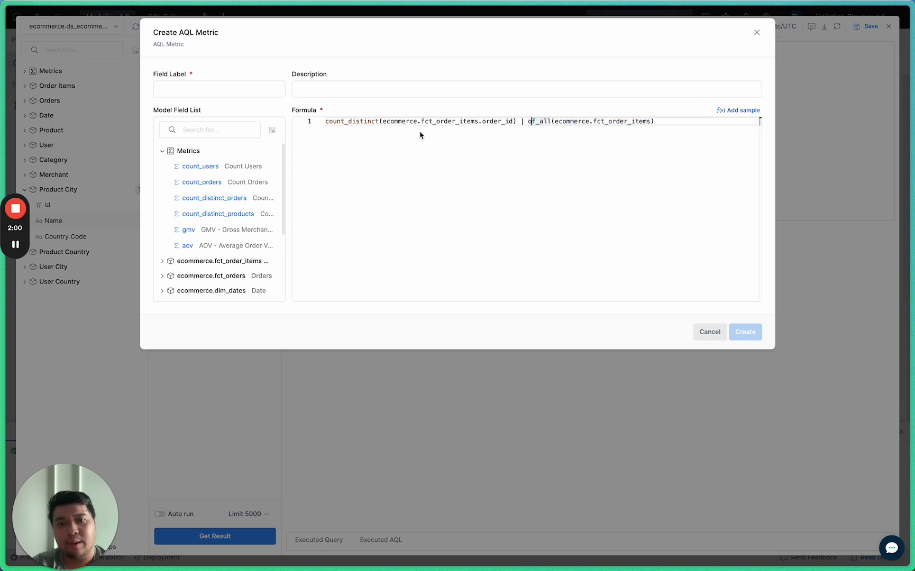
pyautogui.click(366, 123)
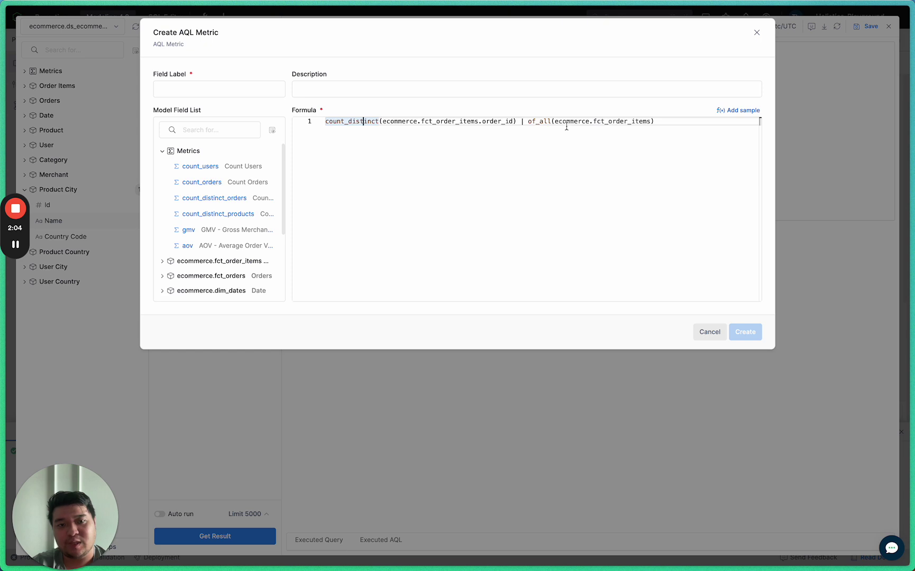
pyautogui.moveTo(556, 123); pyautogui.dragTo(326, 123)
pyautogui.click(652, 126)
pyautogui.click(530, 125)
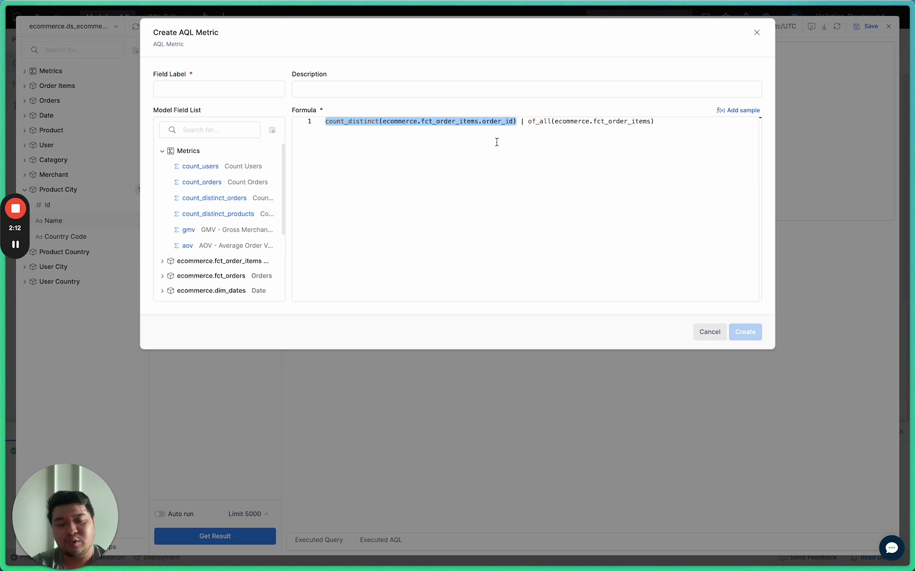
pyautogui.click(515, 137)
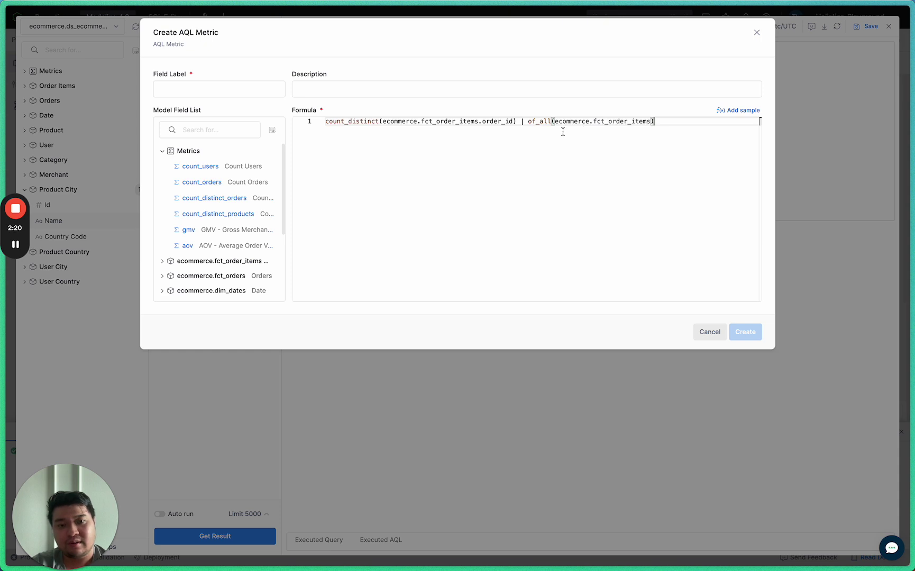
pyautogui.moveTo(652, 122); pyautogui.dragTo(609, 125)
pyautogui.click(610, 126)
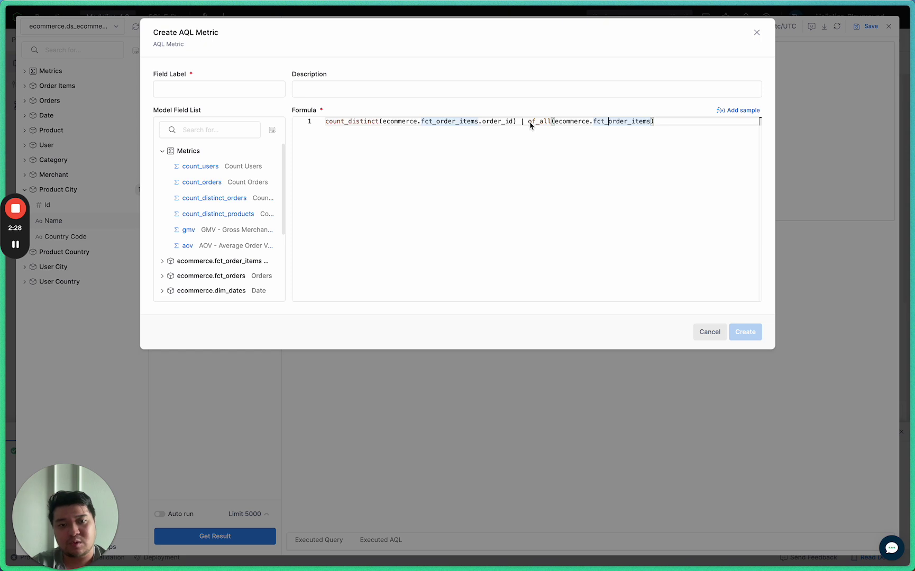
pyautogui.moveTo(528, 122); pyautogui.dragTo(633, 126)
pyautogui.click(649, 123)
# Step: Label the metric "total orders across all", create it and get the updated table result
pyautogui.click(260, 94)
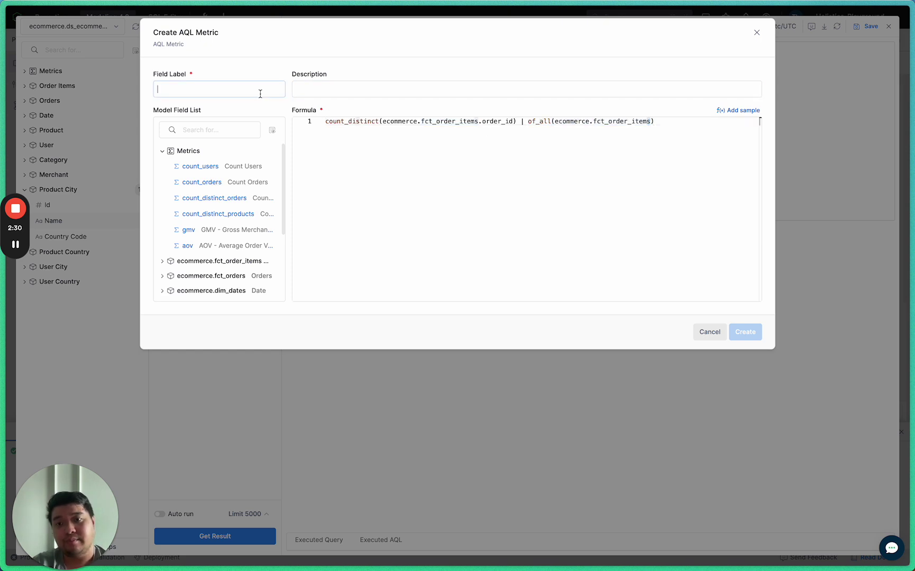
pyautogui.write('Total orders')
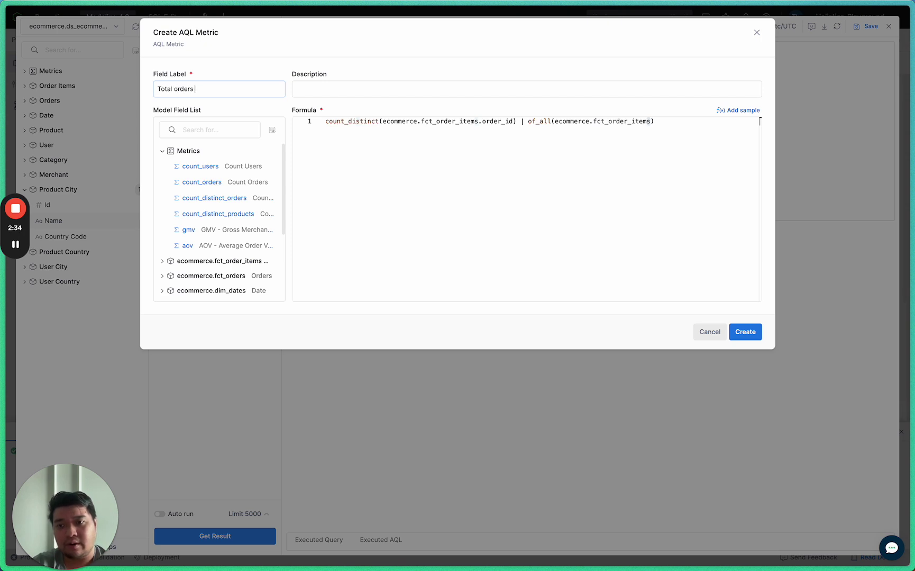
pyautogui.write(' across all')
pyautogui.press('Home')
pyautogui.press('Delete')
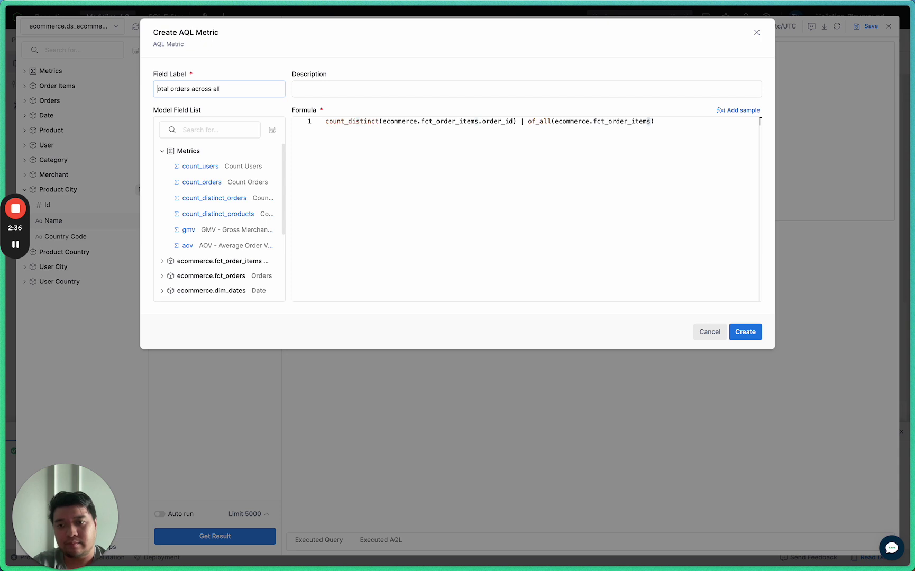
pyautogui.write('t')
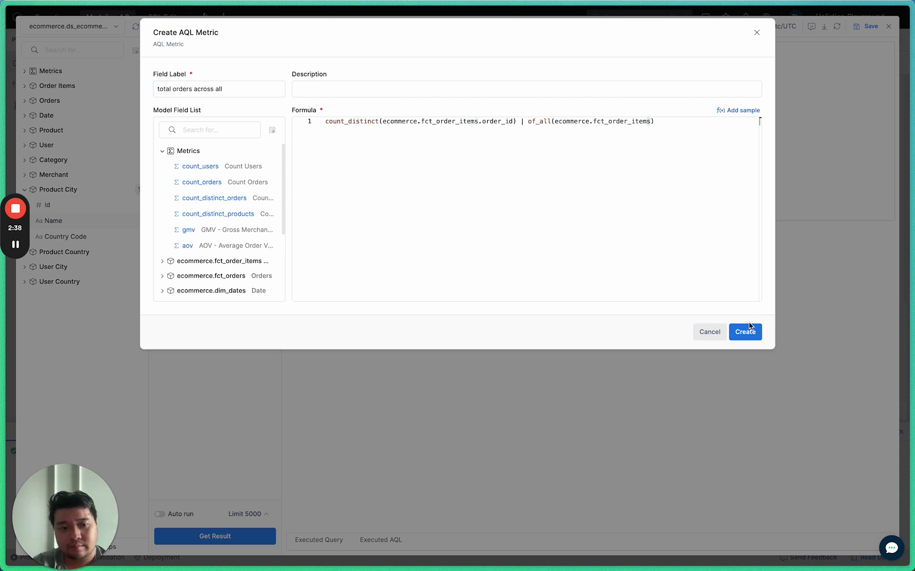
pyautogui.click(748, 330)
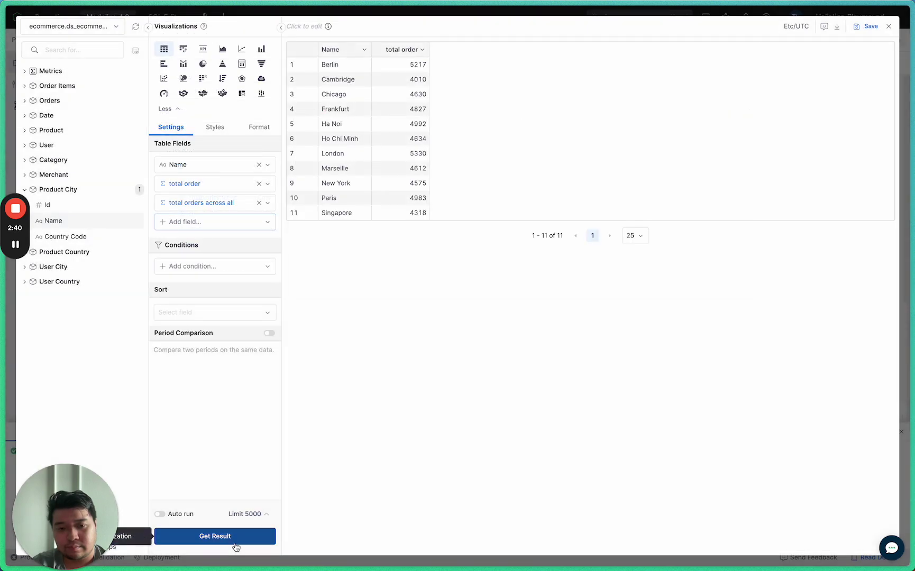
pyautogui.click(236, 546)
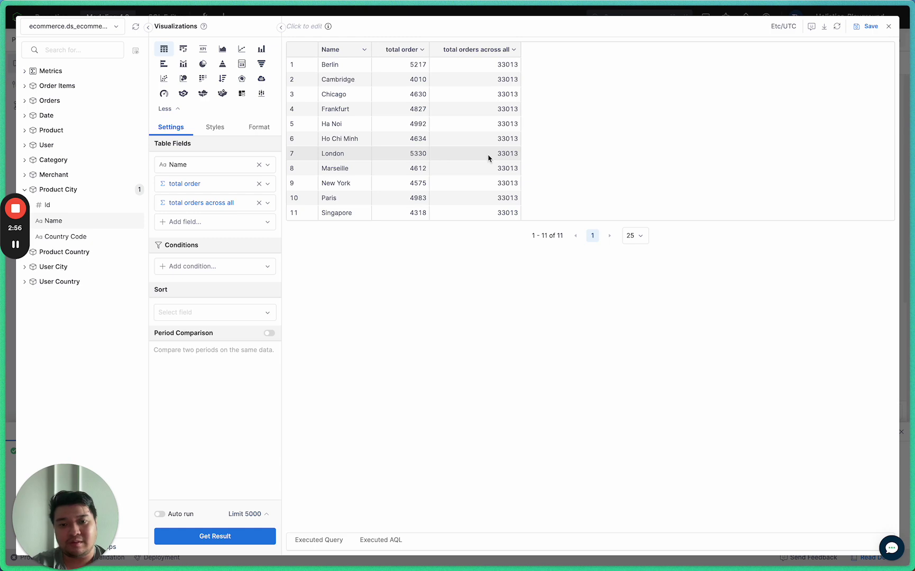
# Step: Start a third AQL metric and enter count_distinct(ecommerce.fct_order_items.order_id) as its formula
pyautogui.click(216, 225)
pyautogui.click(228, 260)
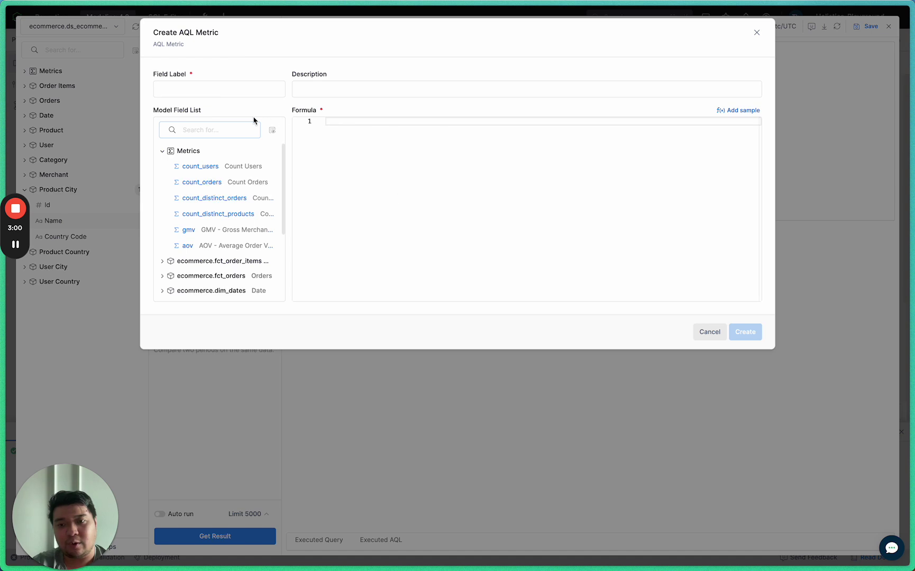
pyautogui.write('count')
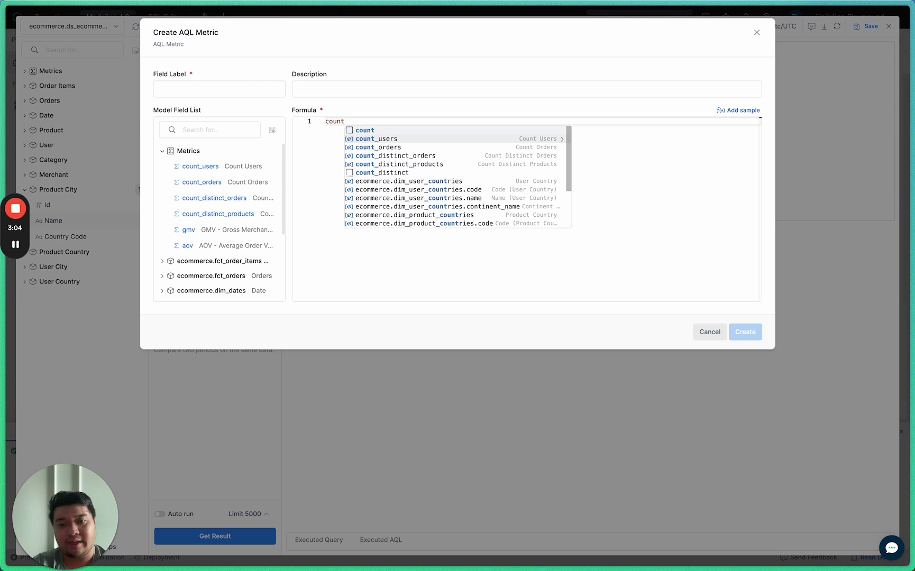
pyautogui.write('_distinct(ecommerce.fct_ord')
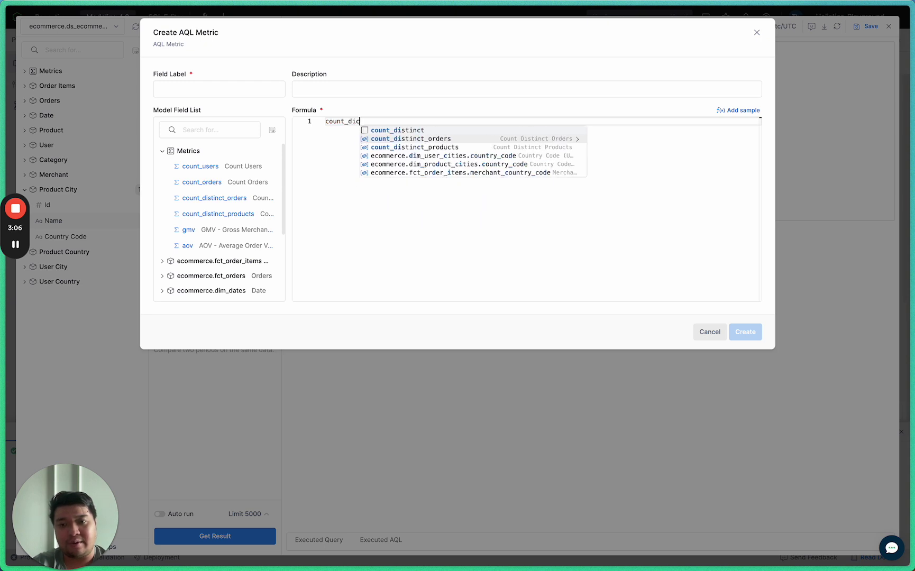
pyautogui.write('er_i')
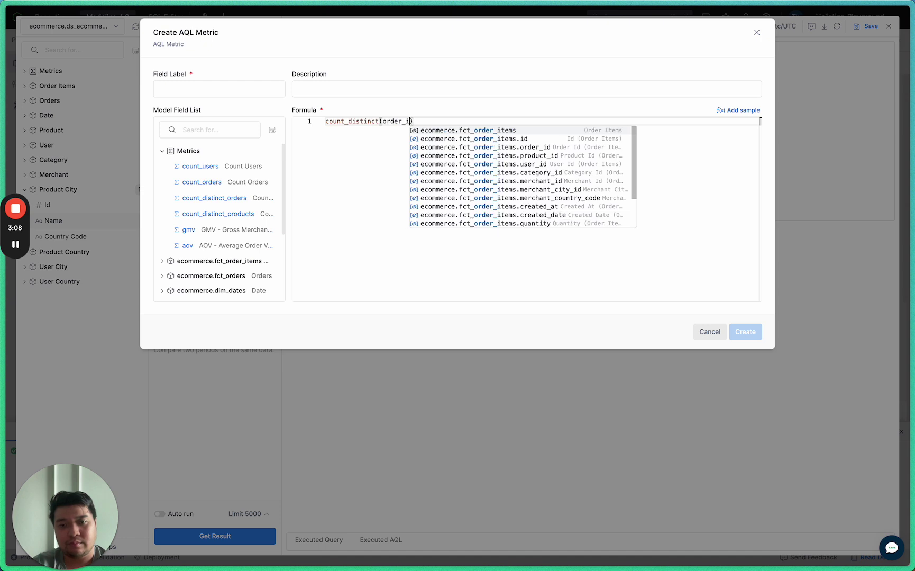
pyautogui.click(509, 149)
pyautogui.click(556, 121)
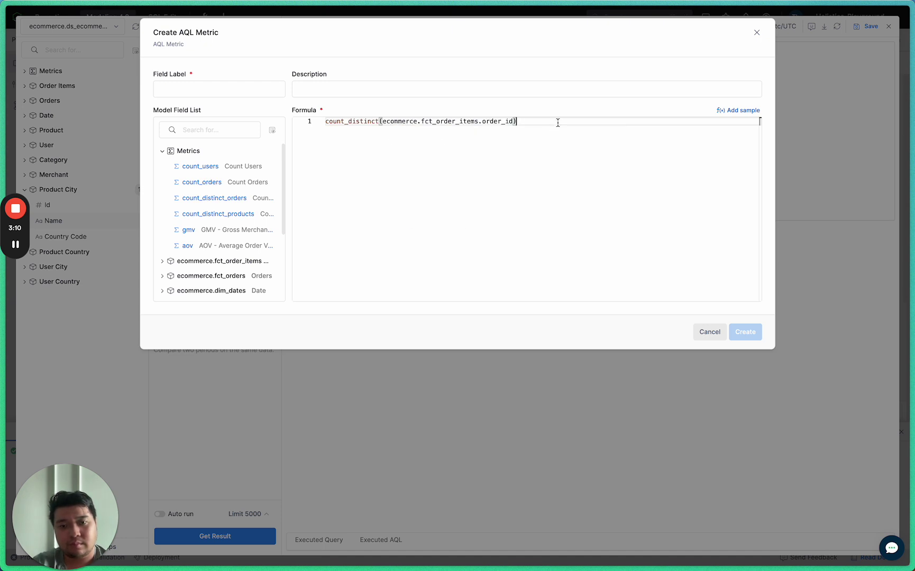
# Step: Multiply the count_distinct expression by 1.0 and wrap the whole product in parentheses
pyautogui.write('* 1.0')
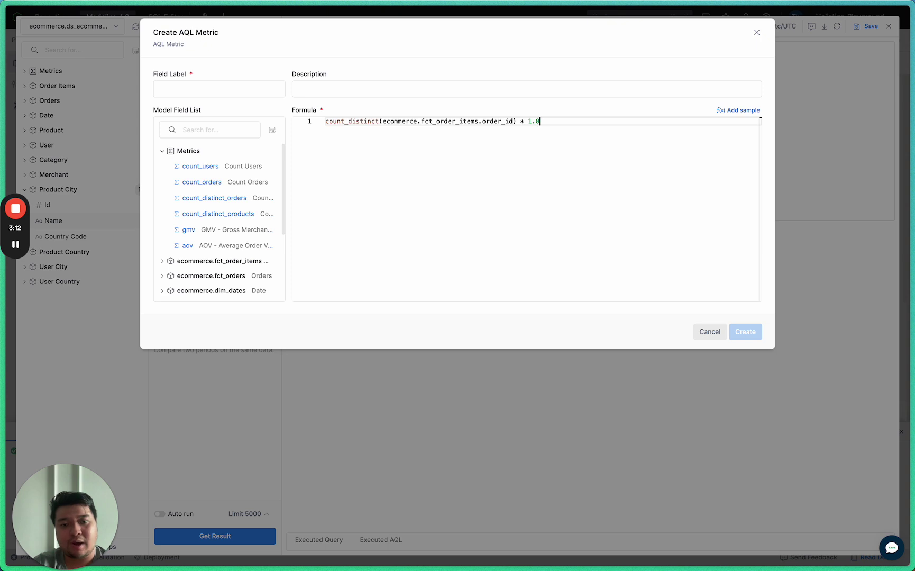
pyautogui.write(')')
pyautogui.press('super+Left')
pyautogui.write('(')
# Step: On a second formula line, divide by a parenthesised copy of the count_distinct(ecommerce.fct_order_items.order_id) expression
pyautogui.click(608, 129)
pyautogui.press('Return')
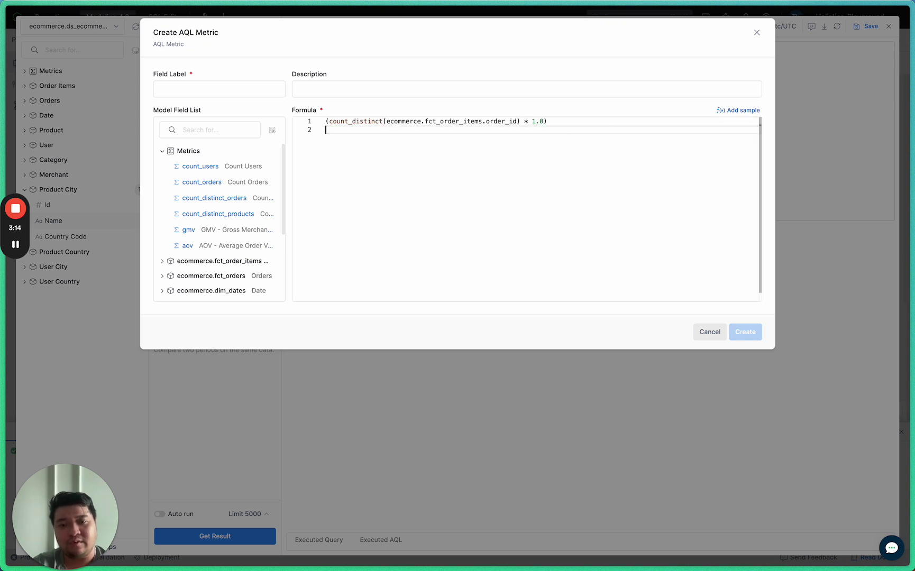
pyautogui.write('/')
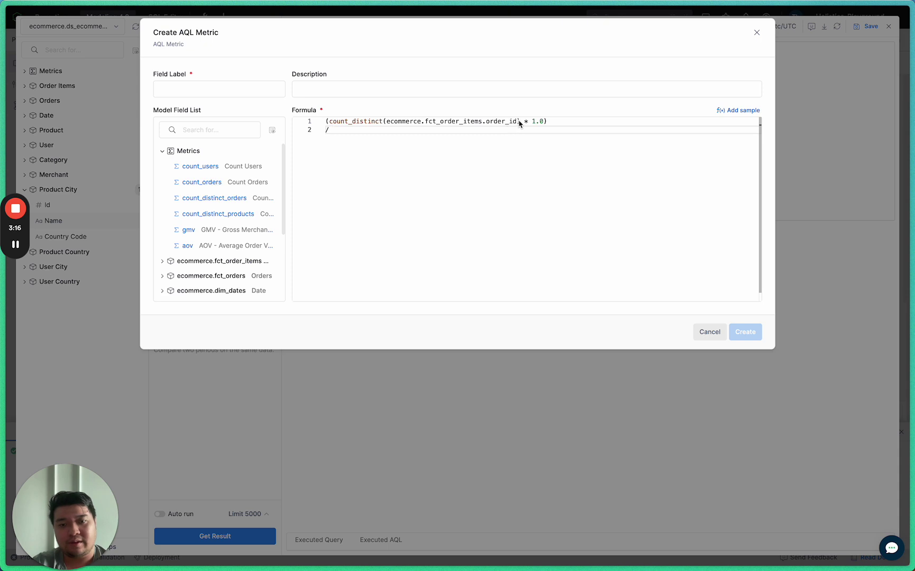
pyautogui.moveTo(520, 121); pyautogui.dragTo(327, 123)
pyautogui.press('super+c')
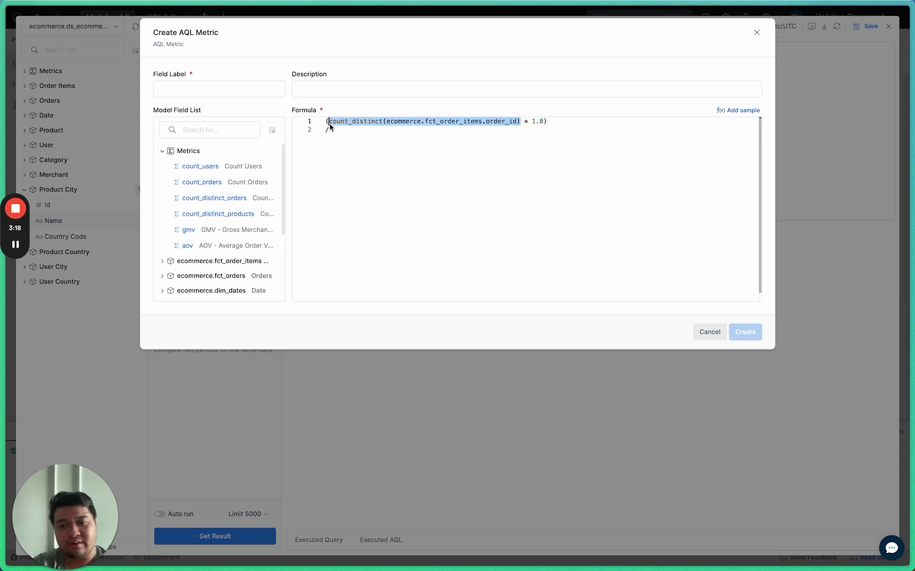
pyautogui.click(337, 131)
pyautogui.write('(')
pyautogui.press('super+v')
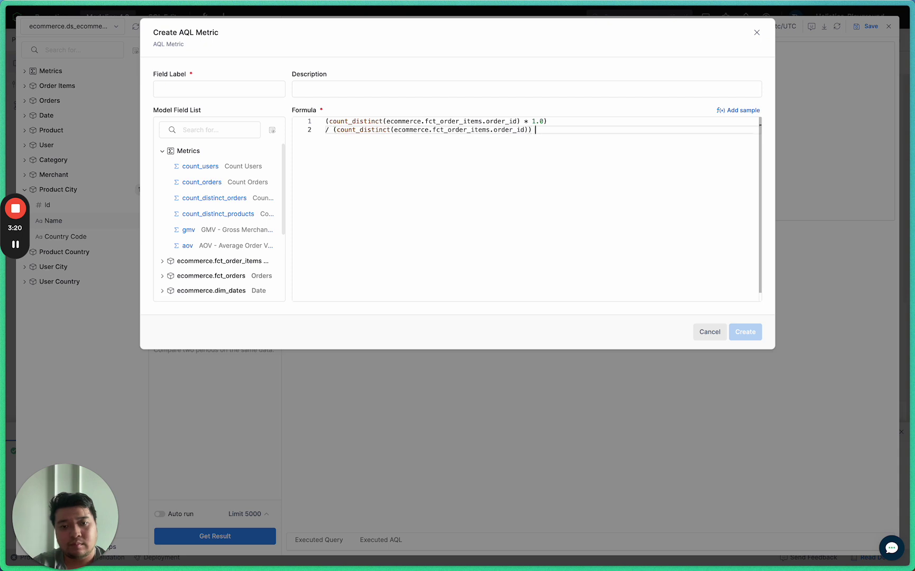
# Step: Add | of_all(ecommerce.fct_order_items) inside the divisor's parentheses, reusing the model name from its count_distinct expression
pyautogui.write('| of_all')
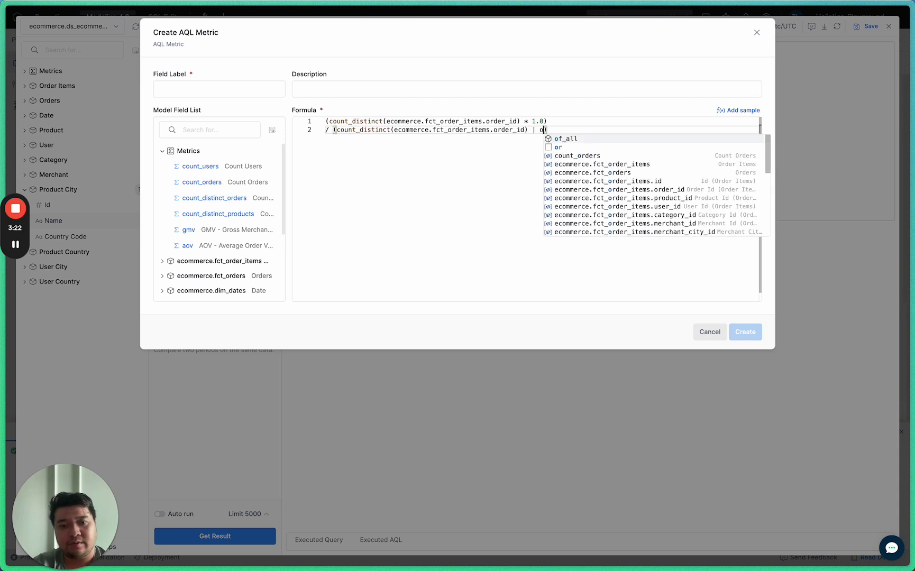
pyautogui.write('(')
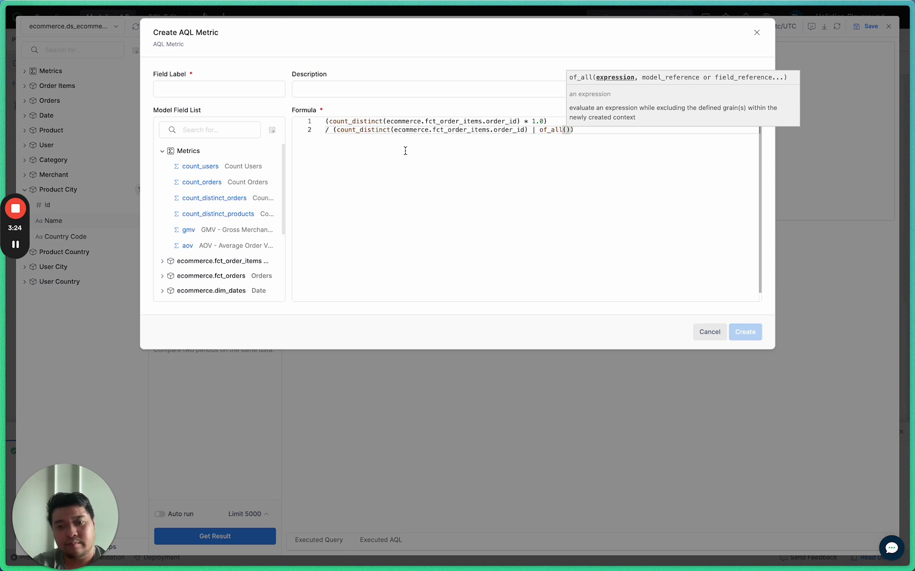
pyautogui.doubleClick(412, 130)
pyautogui.keyDown('shift'); pyautogui.click(483, 129); pyautogui.keyUp('shift')
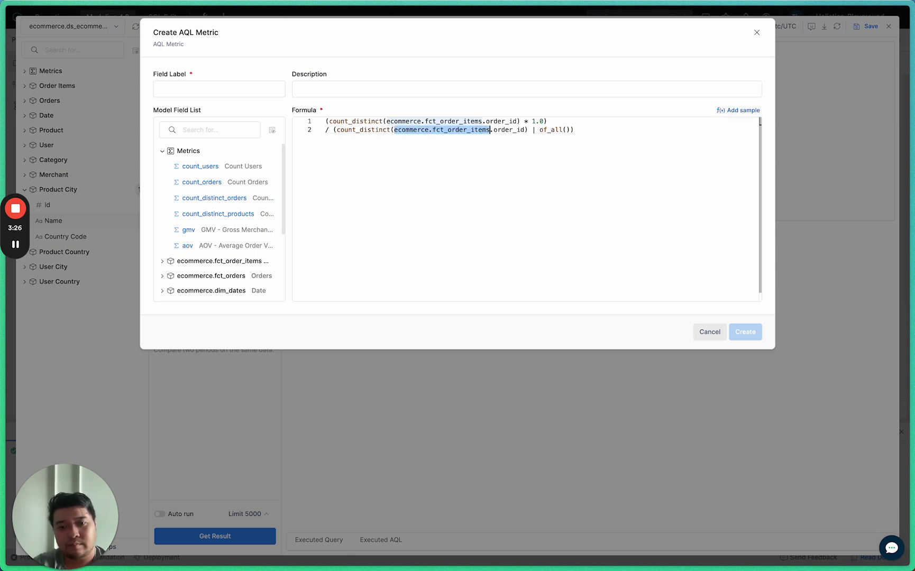
pyautogui.hotkey('ctrl', 'c')
pyautogui.click(567, 130)
pyautogui.hotkey('ctrl', 'v')
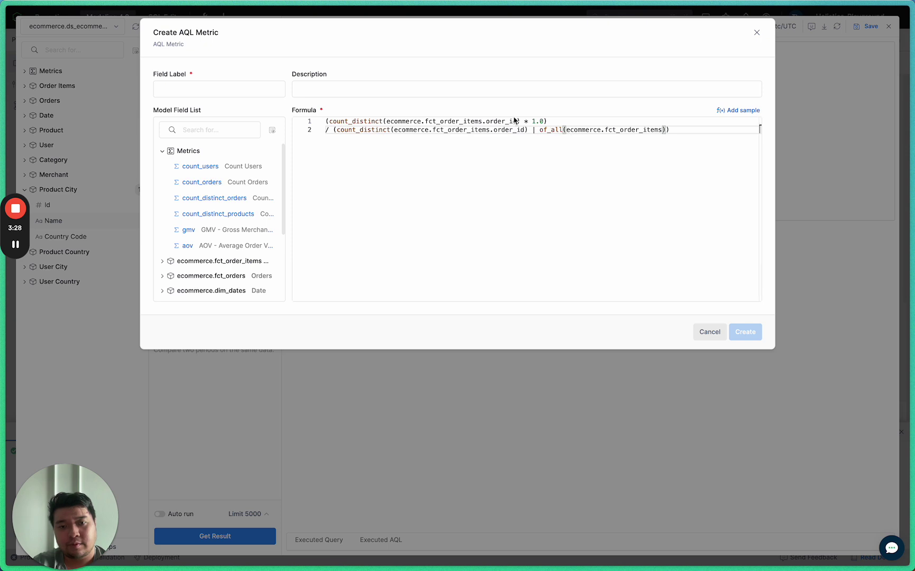
# Step: Examine the formula's numerator, its denominator and the of_all function
pyautogui.moveTo(553, 121); pyautogui.dragTo(312, 121)
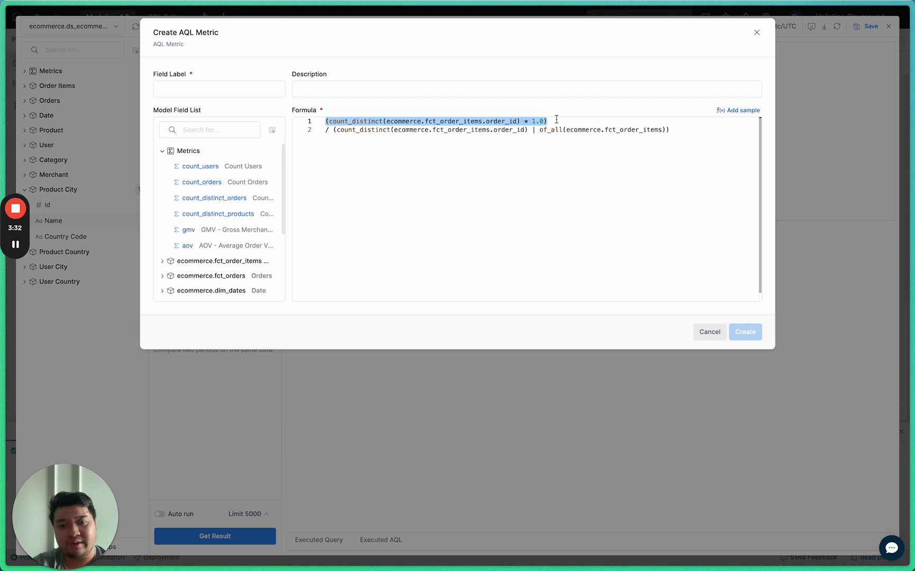
pyautogui.moveTo(675, 135); pyautogui.dragTo(333, 134)
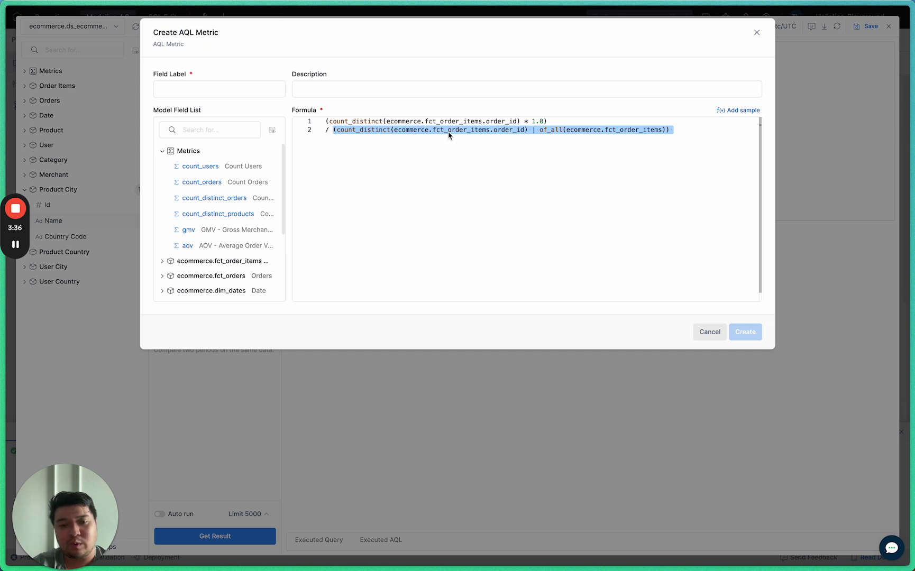
pyautogui.click(563, 141)
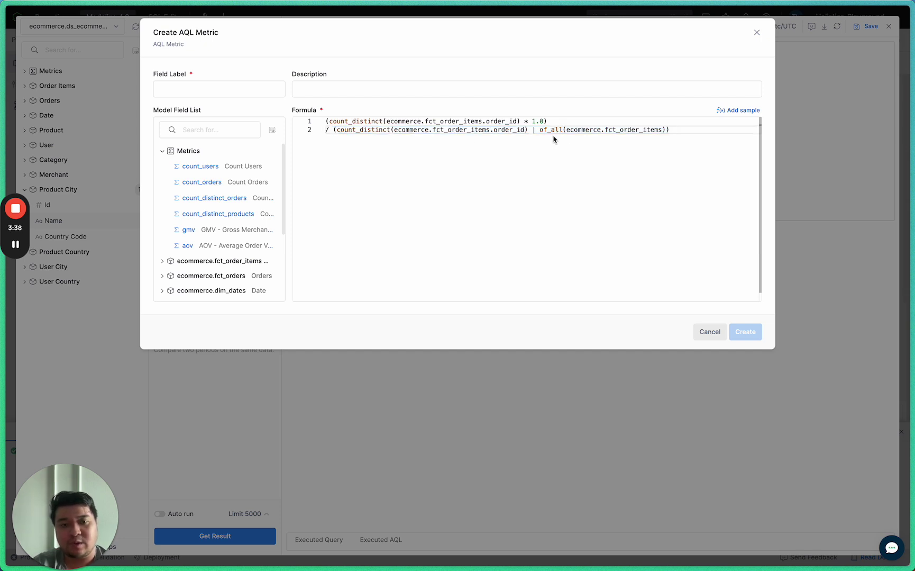
pyautogui.doubleClick(552, 129)
# Step: Label the metric "Percent of Total", create it and get the updated table result
pyautogui.click(269, 88)
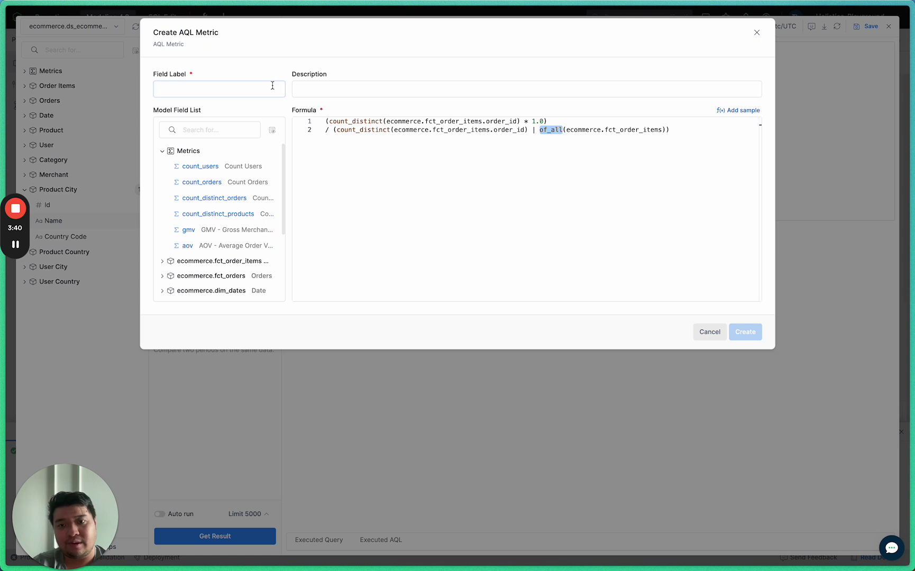
pyautogui.write('Perce')
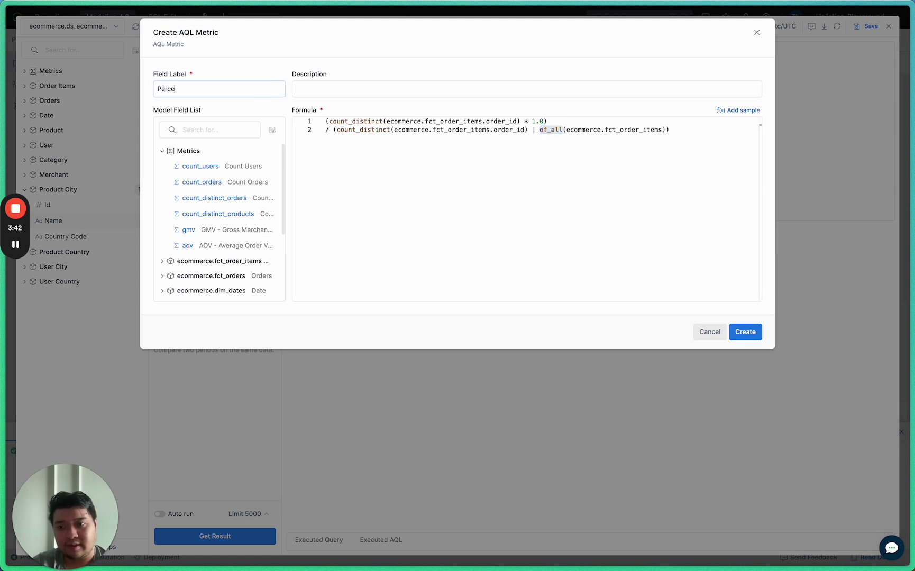
pyautogui.write('nt of Tot')
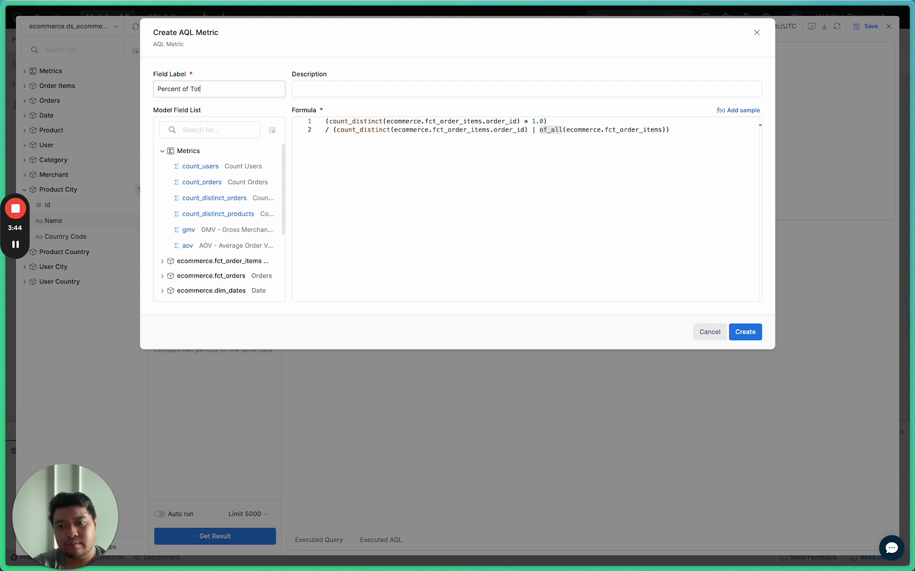
pyautogui.write('al')
pyautogui.click(737, 334)
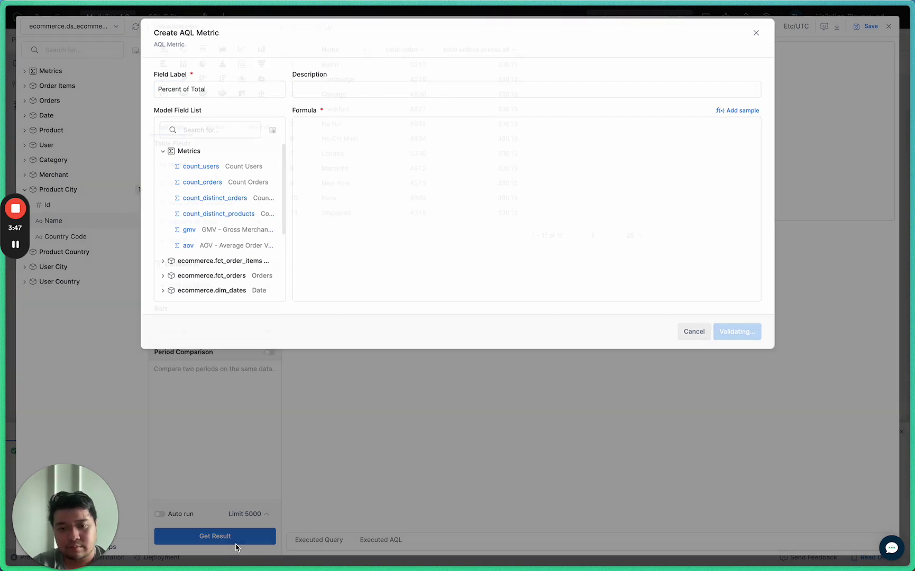
pyautogui.click(240, 539)
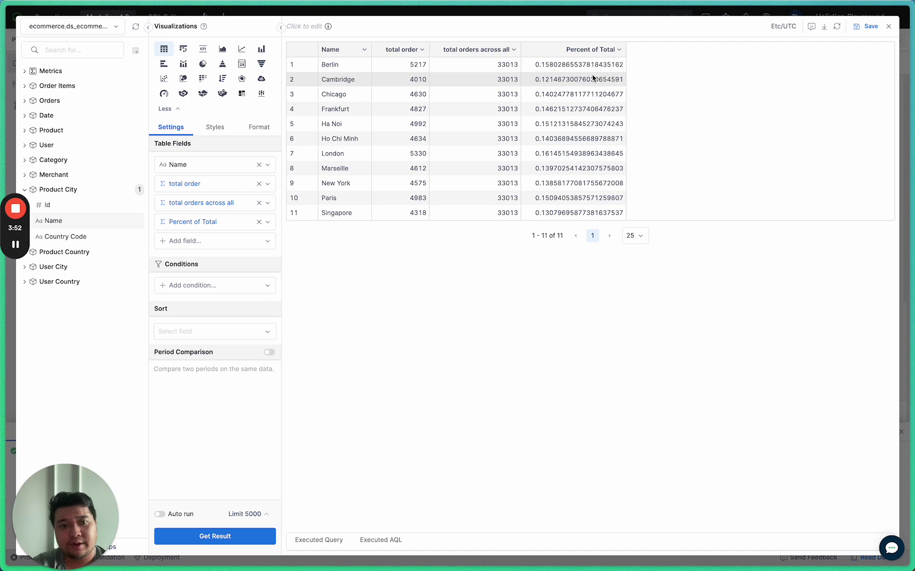
# Step: Give Percent of Total a custom percentage format with conversion to percentage, refresh the result and return to the table field settings
pyautogui.click(265, 131)
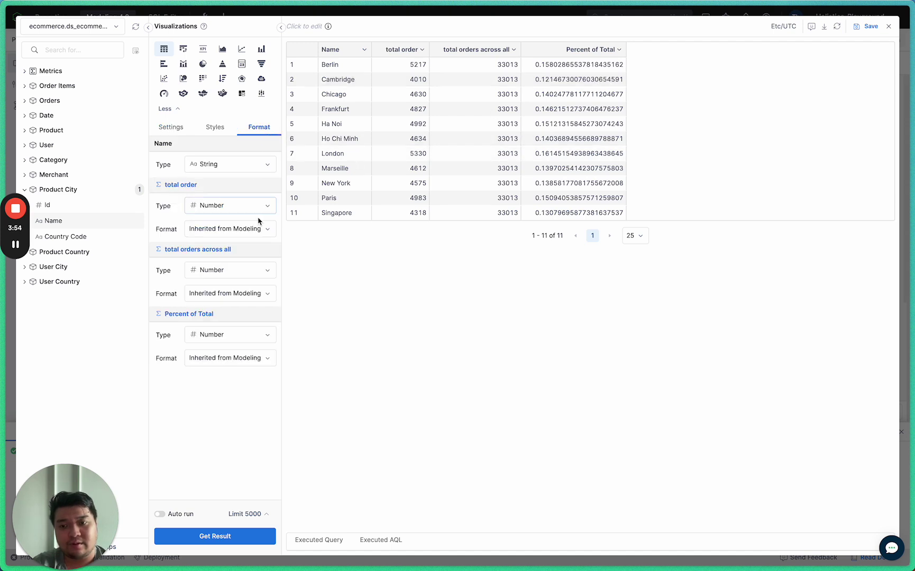
pyautogui.click(210, 356)
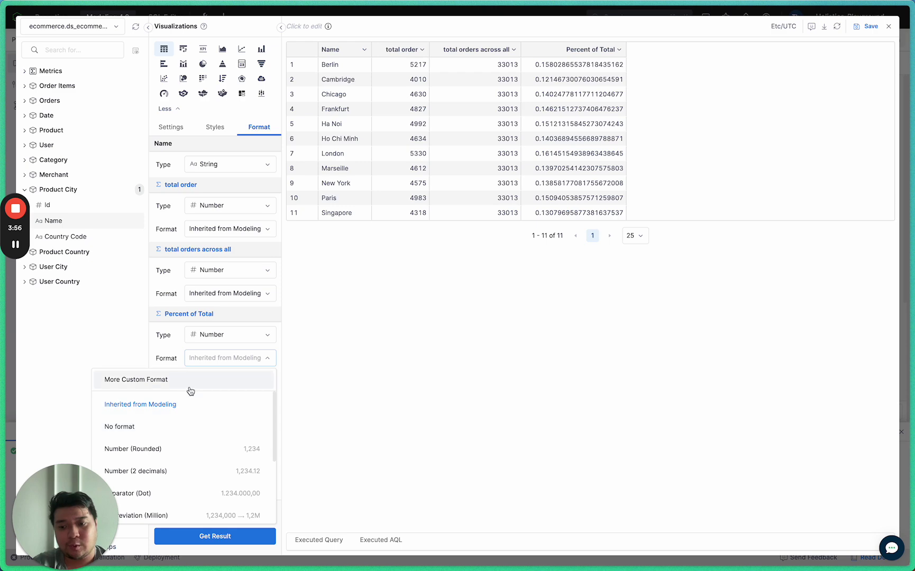
pyautogui.click(190, 388)
pyautogui.click(339, 139)
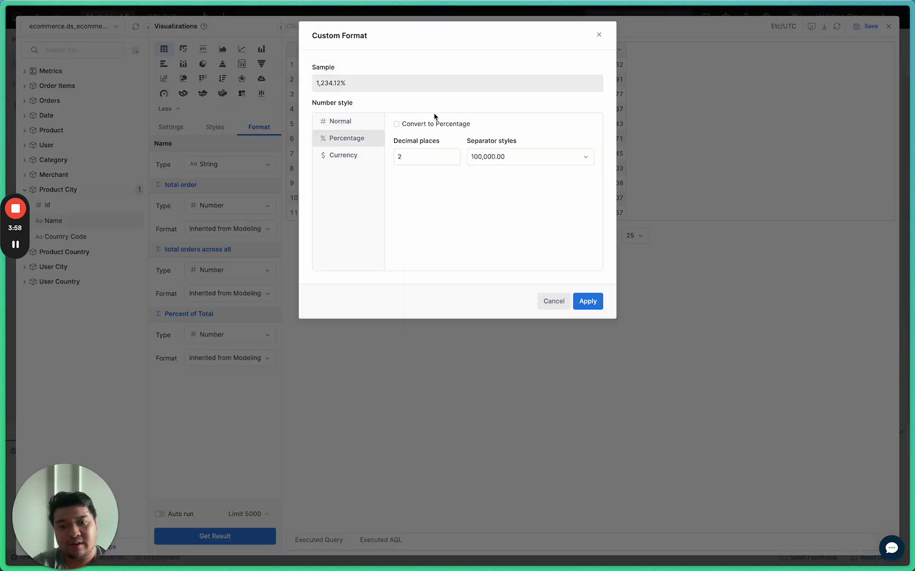
pyautogui.click(433, 124)
pyautogui.click(588, 302)
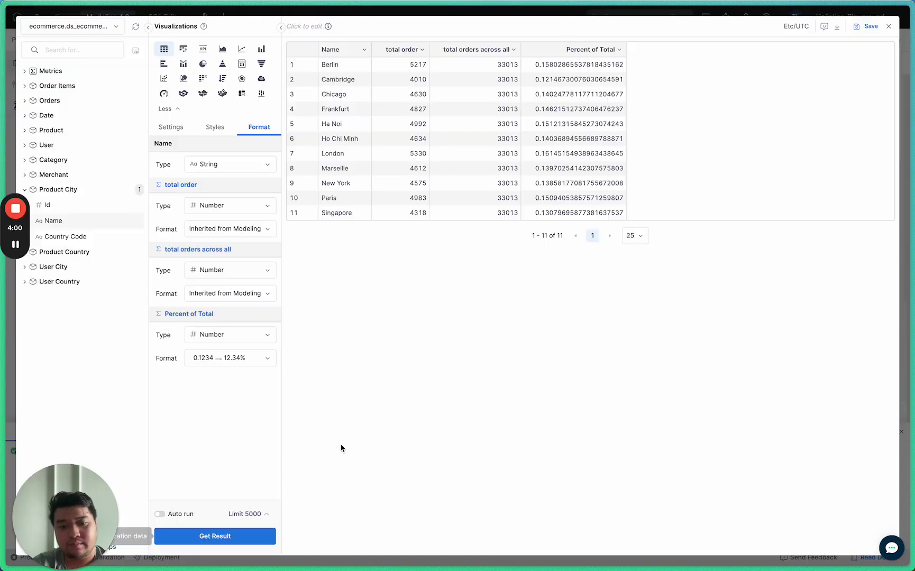
pyautogui.click(258, 537)
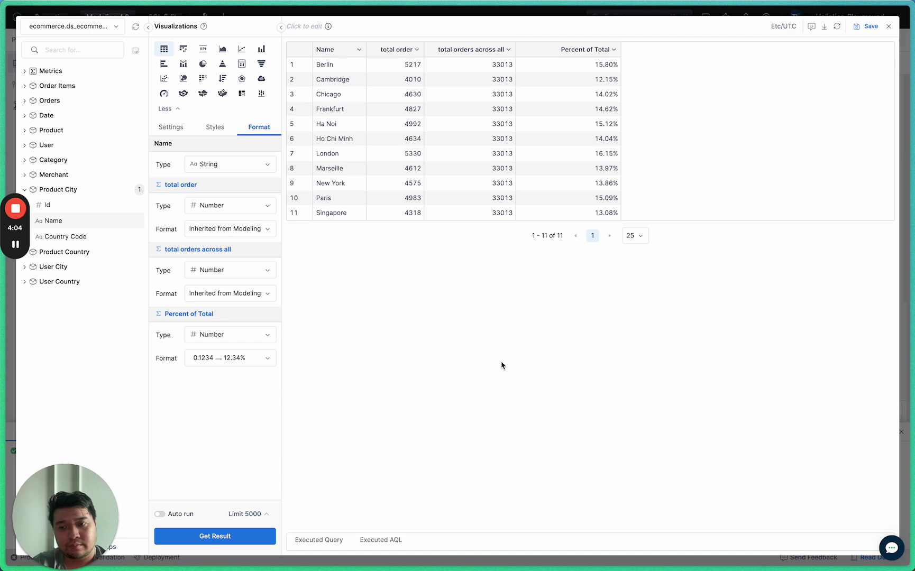
pyautogui.click(175, 131)
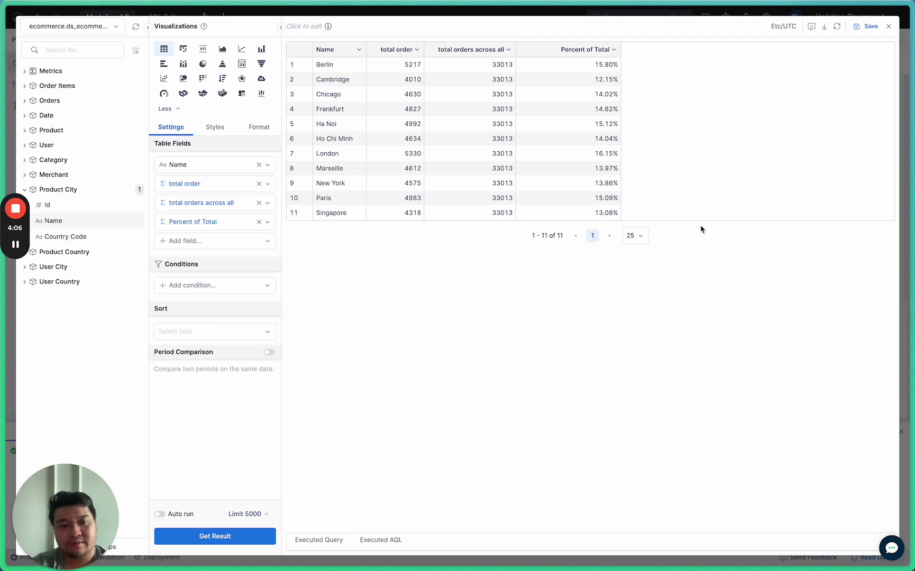